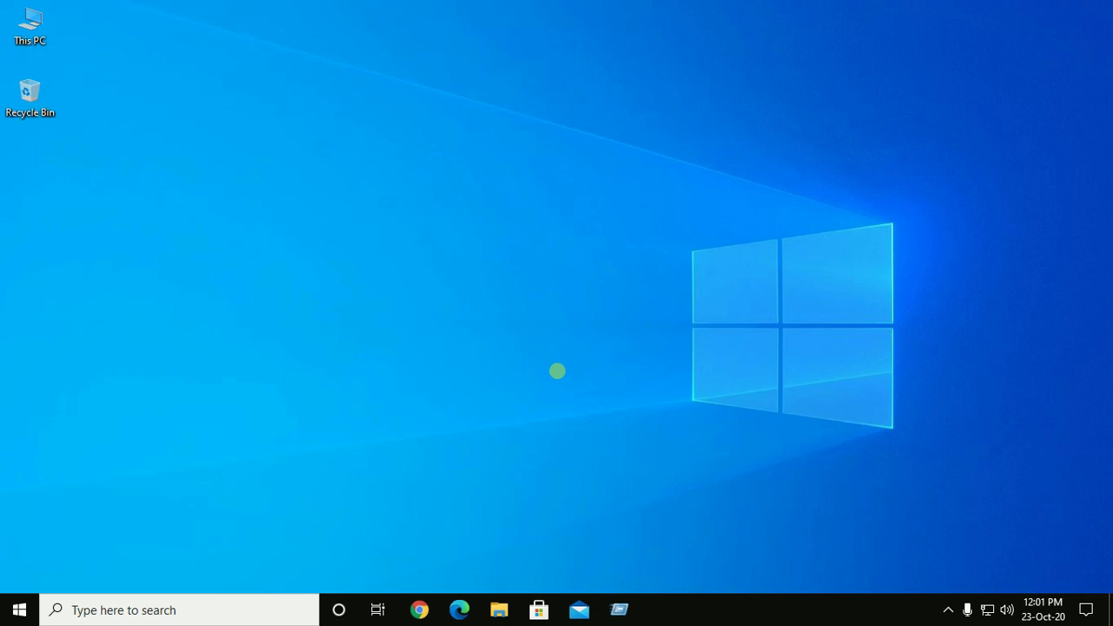
Open Command Prompt and run 'atom', getting the 'not recognized as an internal or external command' error.
{"action": "left_click", "coordinate": [131, 610]}
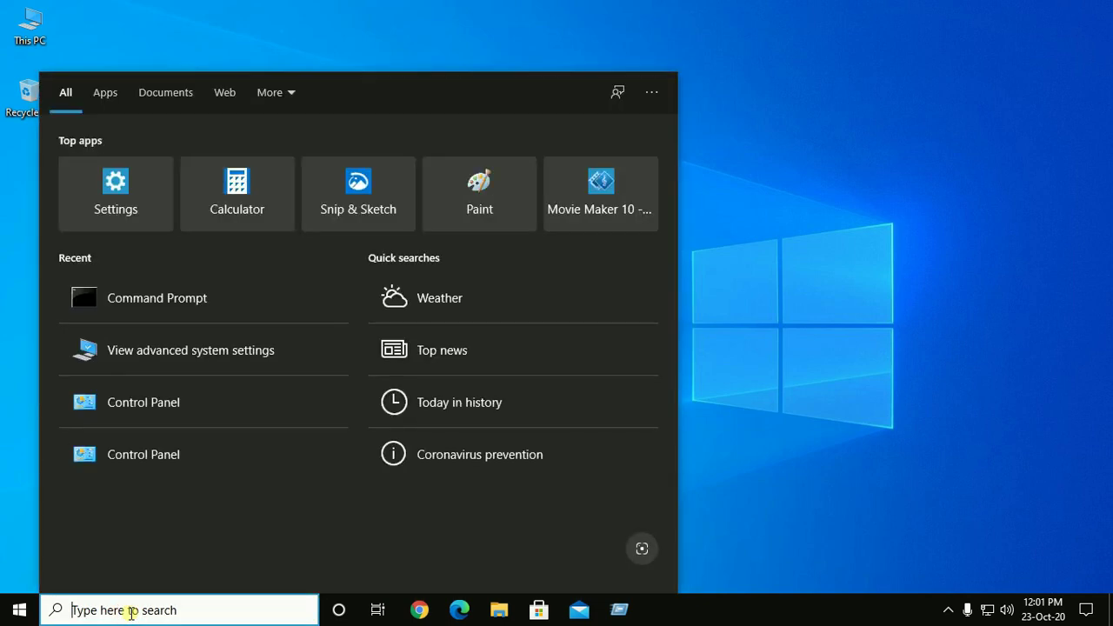
{"action": "left_click", "coordinate": [175, 298]}
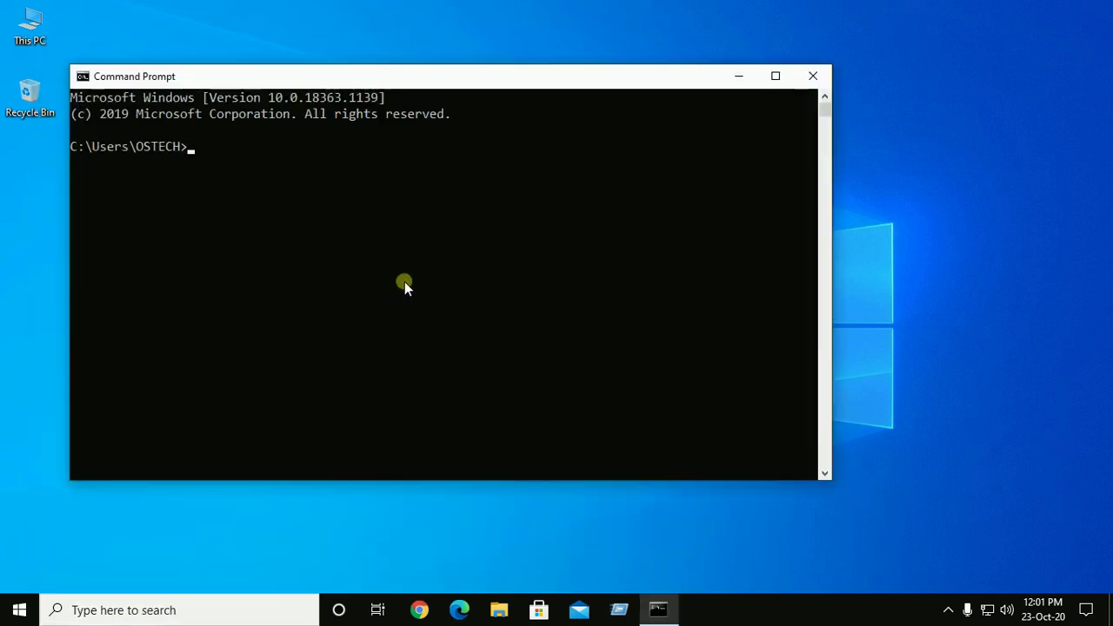
{"action": "type", "text": "atom"}
{"action": "key", "text": "Return"}
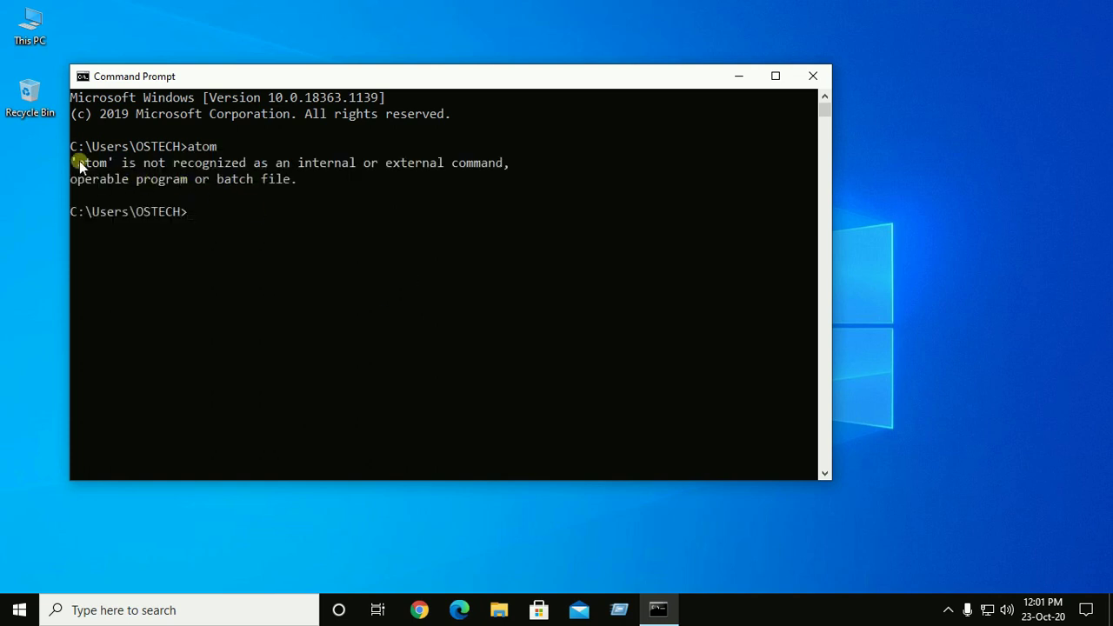
{"action": "left_click_drag", "start_coordinate": [79, 161], "coordinate": [292, 185]}
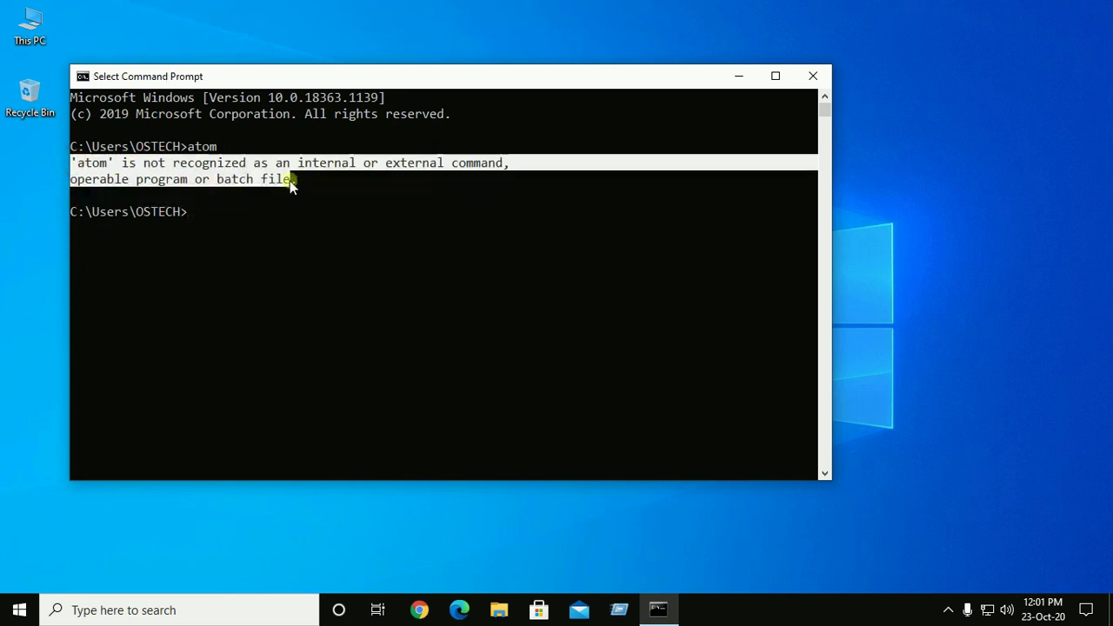
{"action": "left_click", "coordinate": [329, 228]}
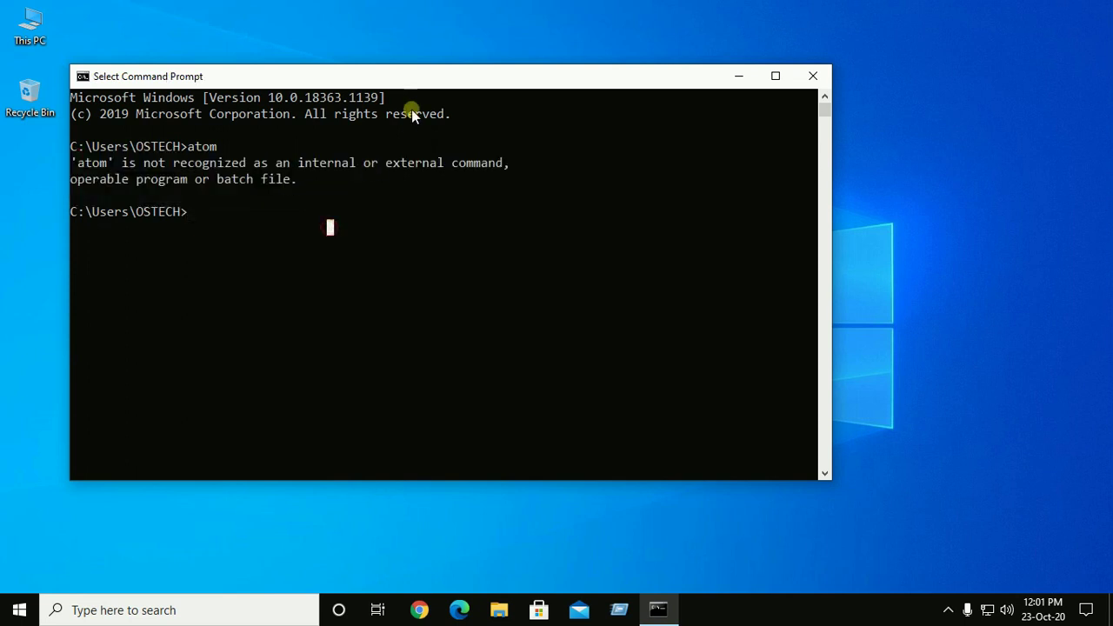
{"action": "left_click_drag", "start_coordinate": [453, 85], "coordinate": [586, 96]}
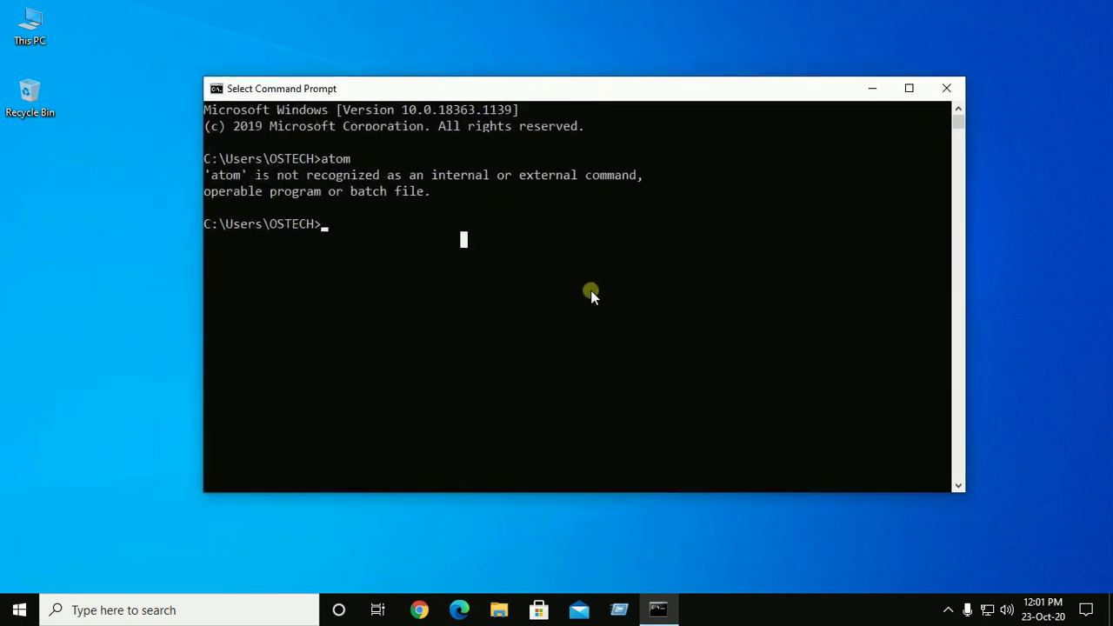
{"action": "left_click", "coordinate": [104, 230]}
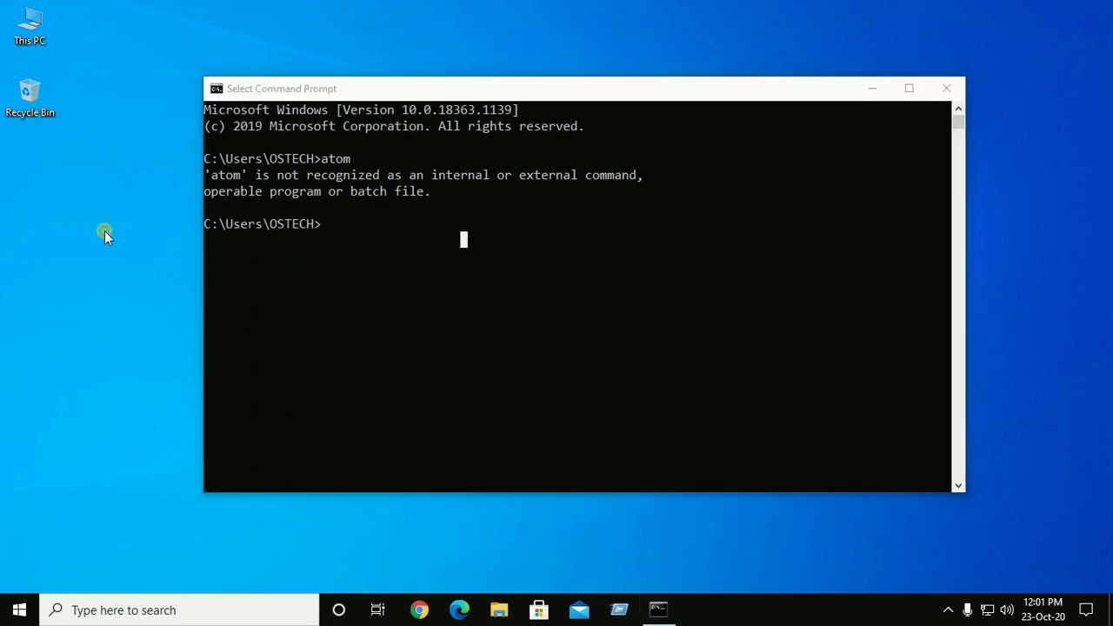
Search 'system' and open Advanced system settings, then the Environment Variables dialog.
{"action": "left_click", "coordinate": [141, 611]}
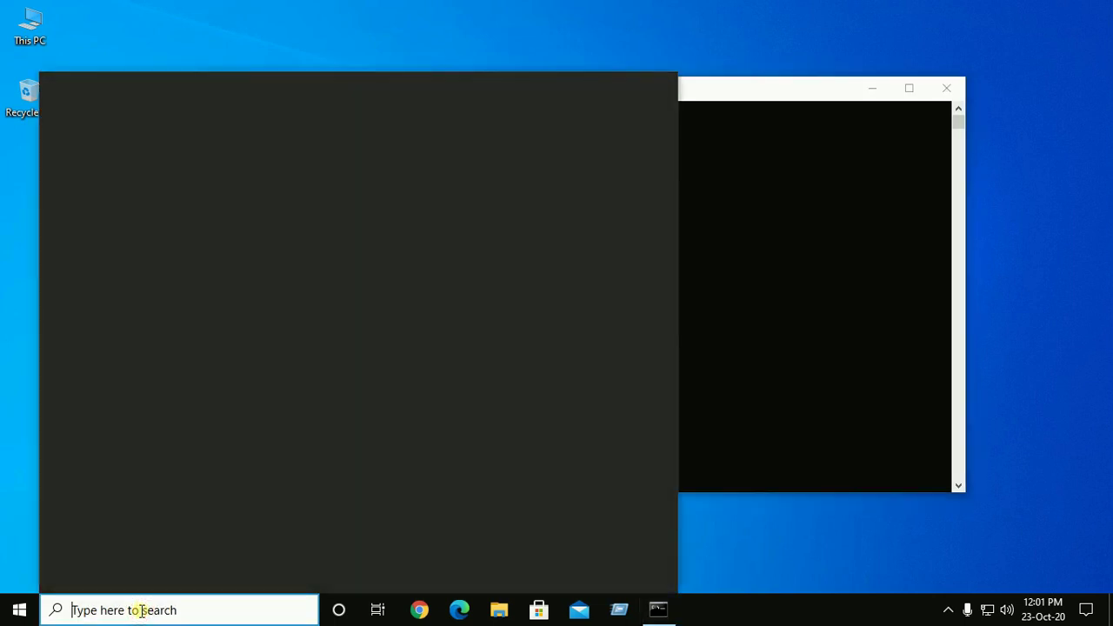
{"action": "type", "text": "syetm "}
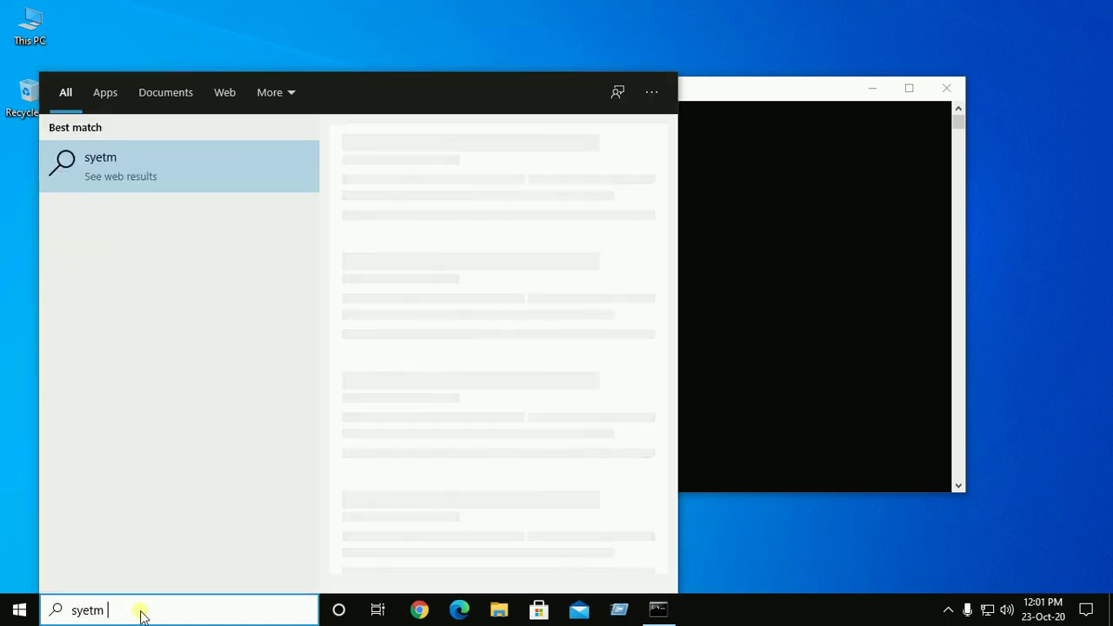
{"action": "type", "text": "av"}
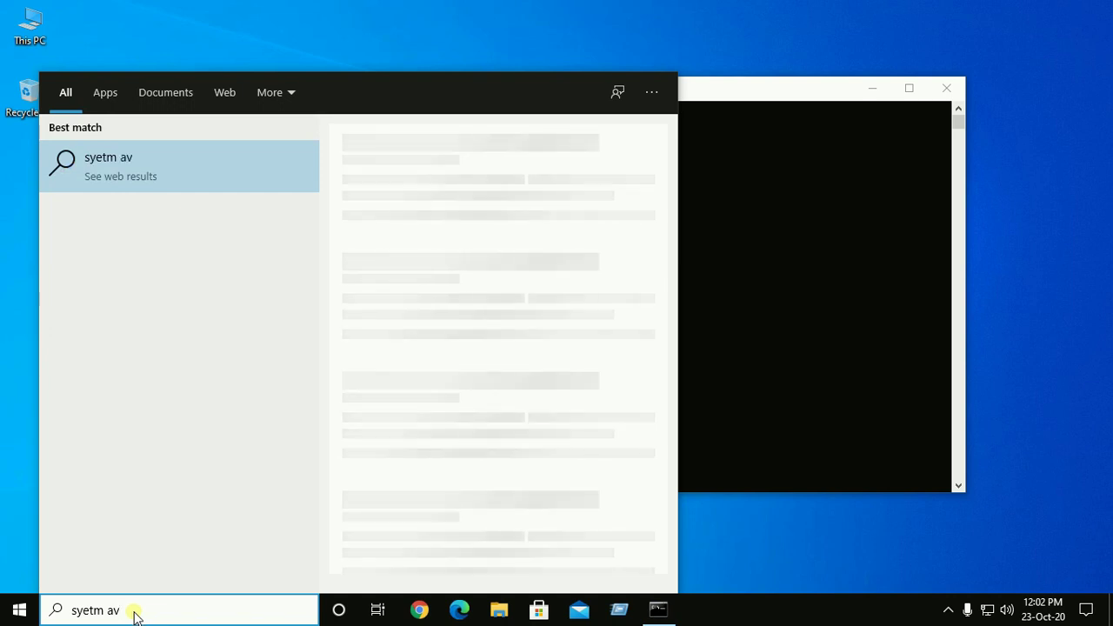
{"action": "triple_click", "coordinate": [139, 614]}
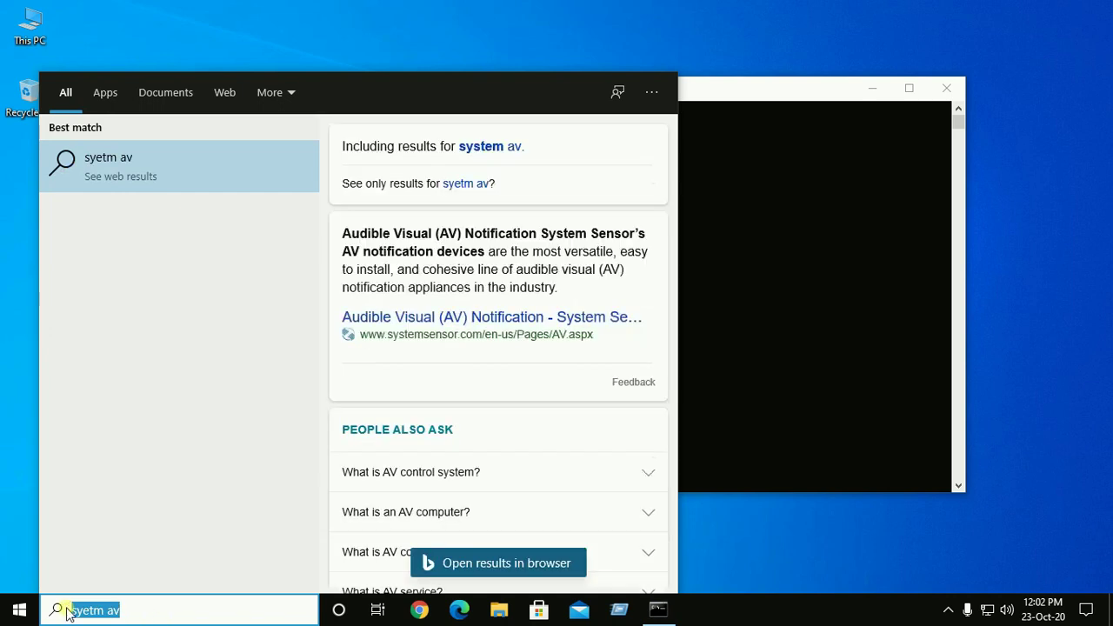
{"action": "type", "text": "sys"}
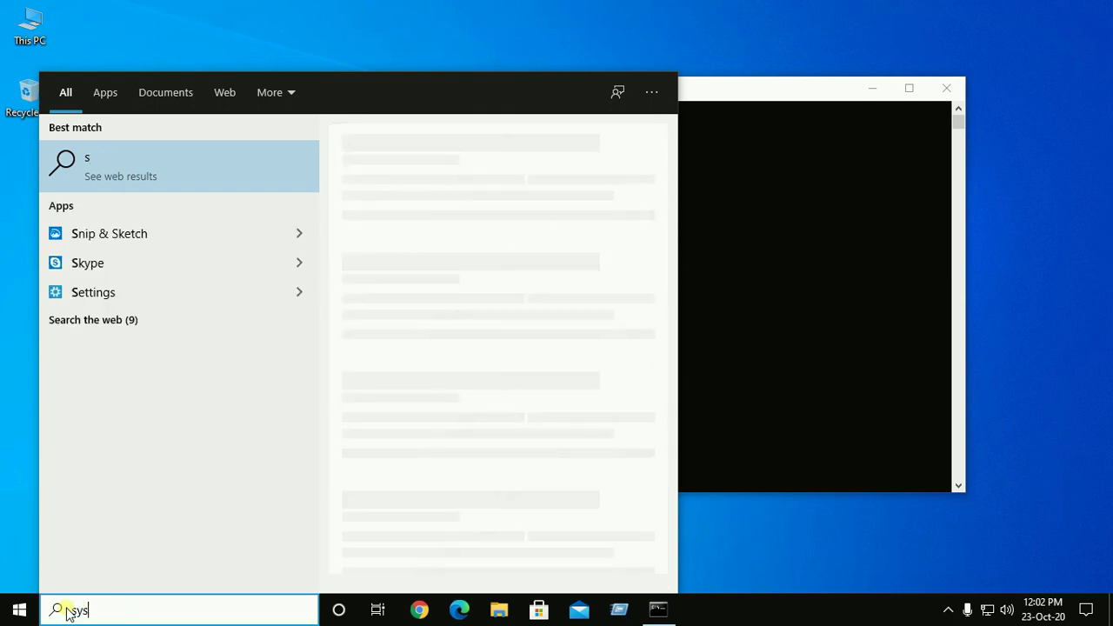
{"action": "type", "text": "tem"}
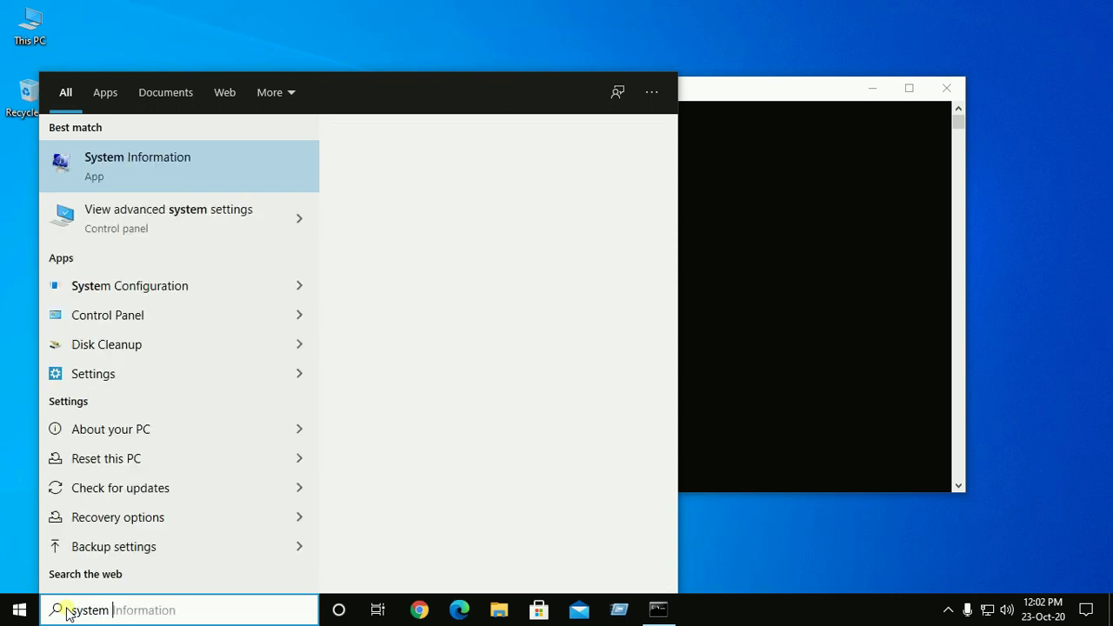
{"action": "left_click", "coordinate": [161, 154]}
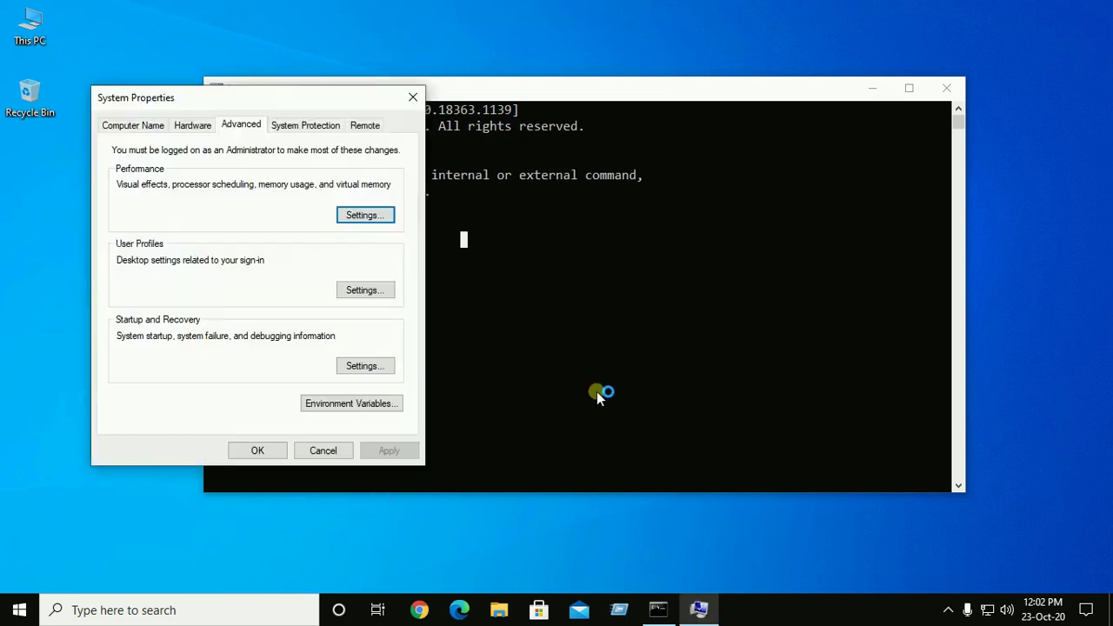
{"action": "left_click", "coordinate": [332, 406]}
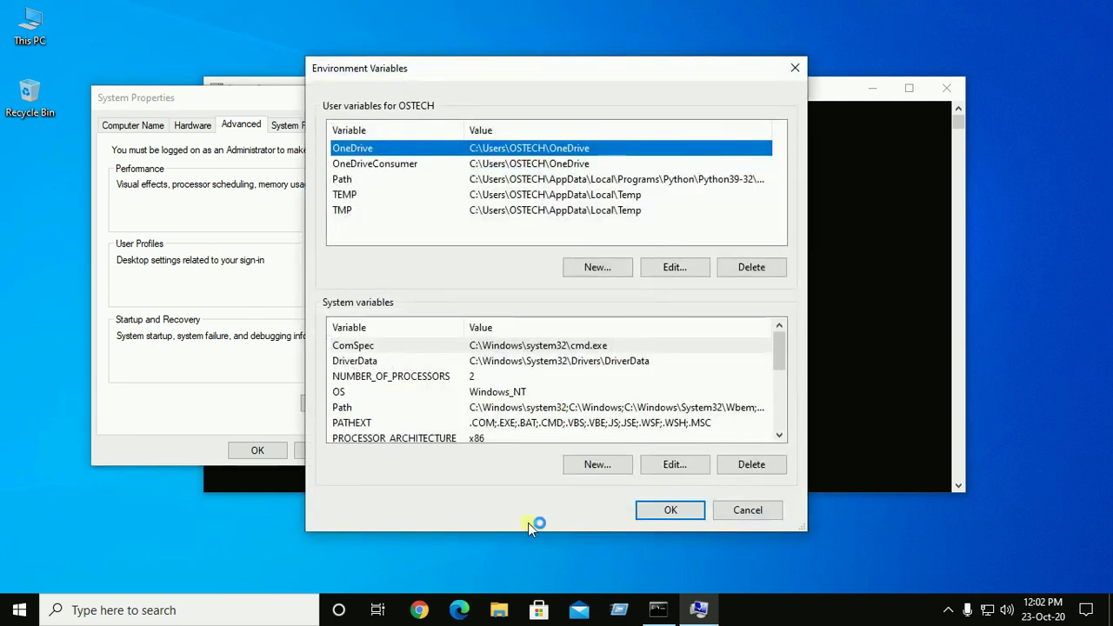
{"action": "left_click", "coordinate": [498, 612]}
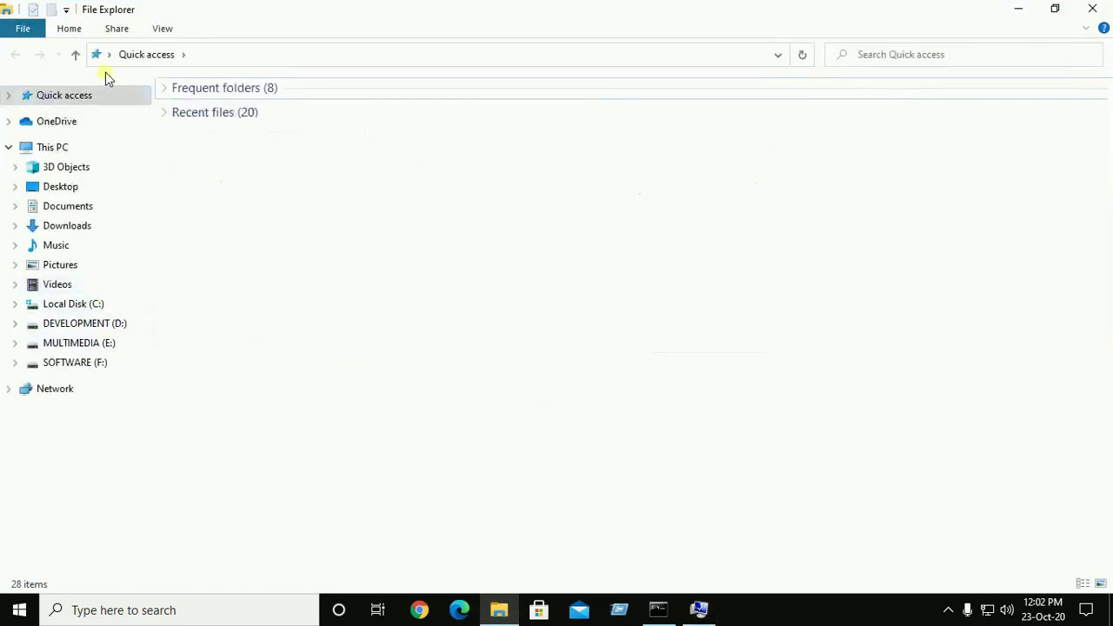
Enable 'Show hidden files, folders, and drives' in Folder Options and apply it.
{"action": "left_click", "coordinate": [159, 31]}
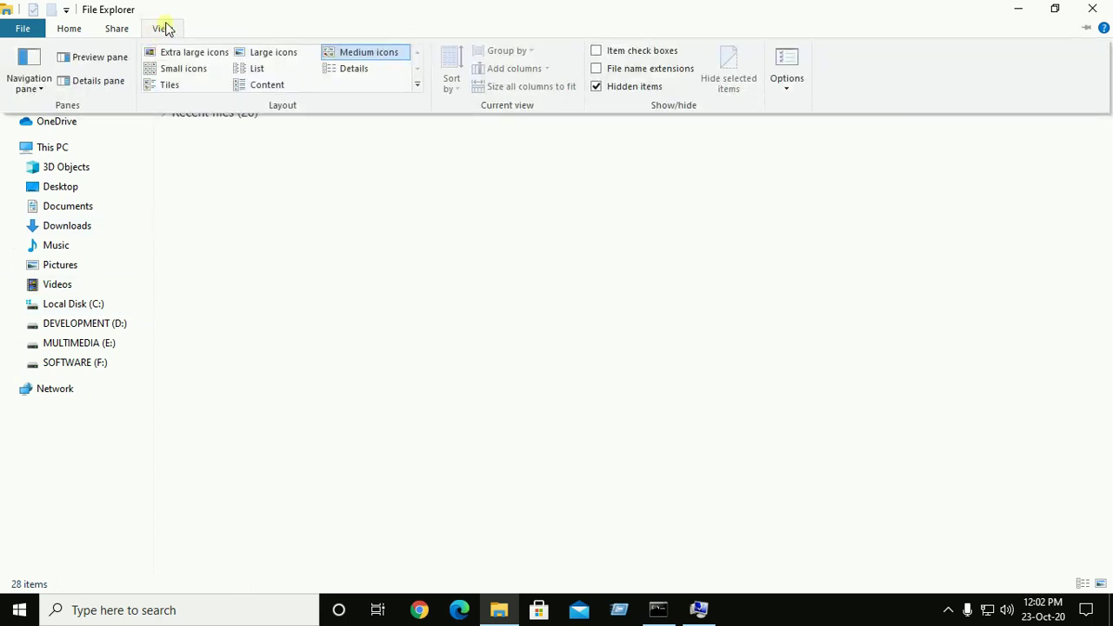
{"action": "left_click", "coordinate": [788, 87]}
{"action": "left_click", "coordinate": [818, 107]}
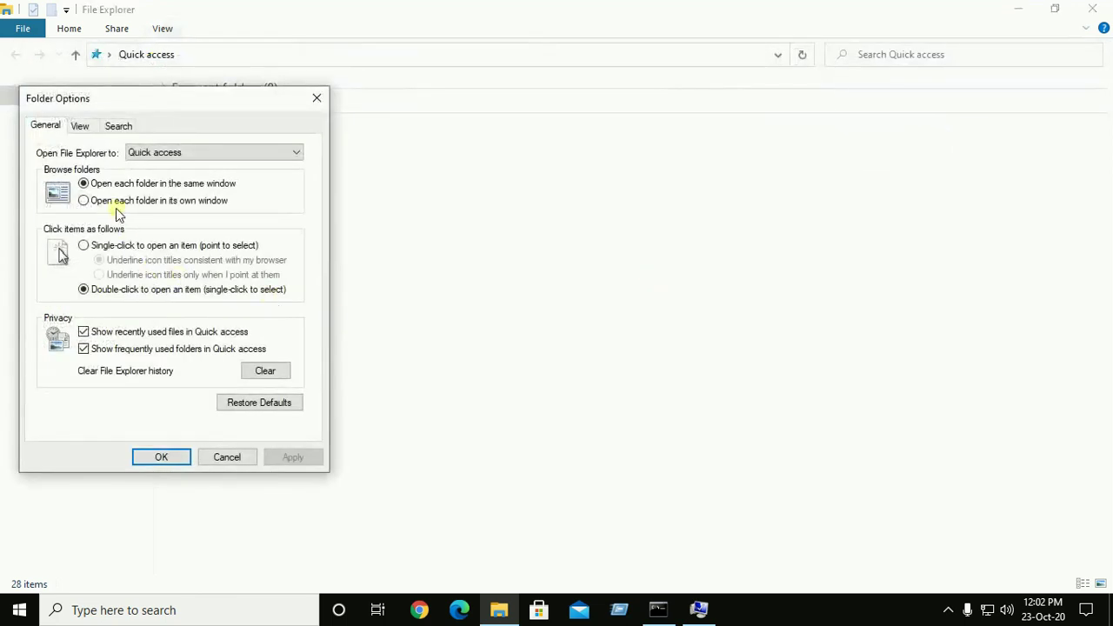
{"action": "left_click", "coordinate": [81, 127]}
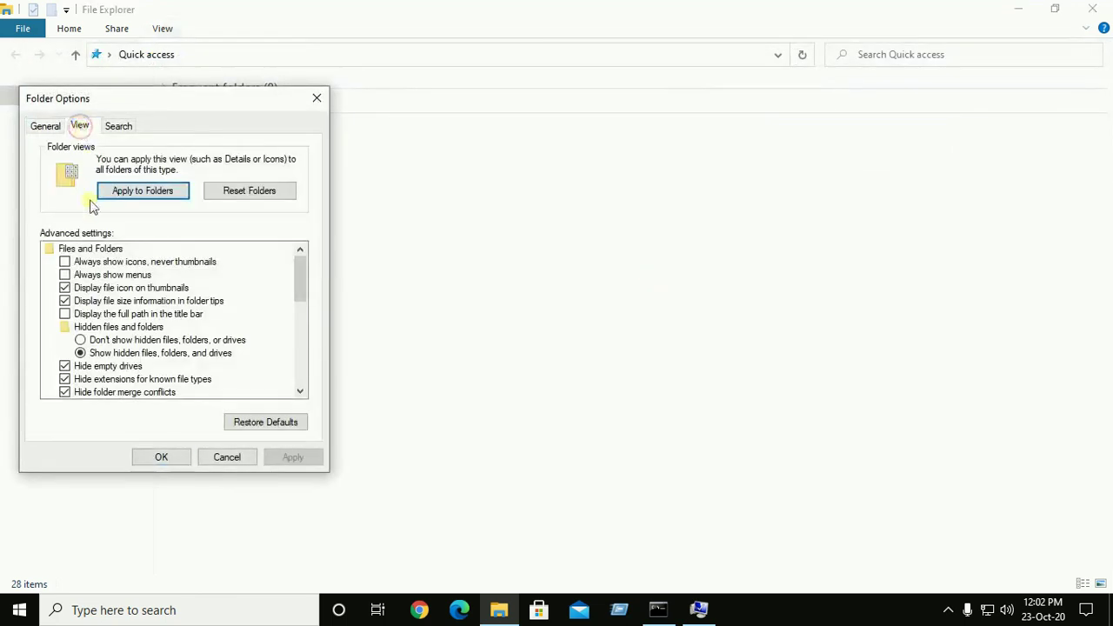
{"action": "left_click", "coordinate": [159, 354]}
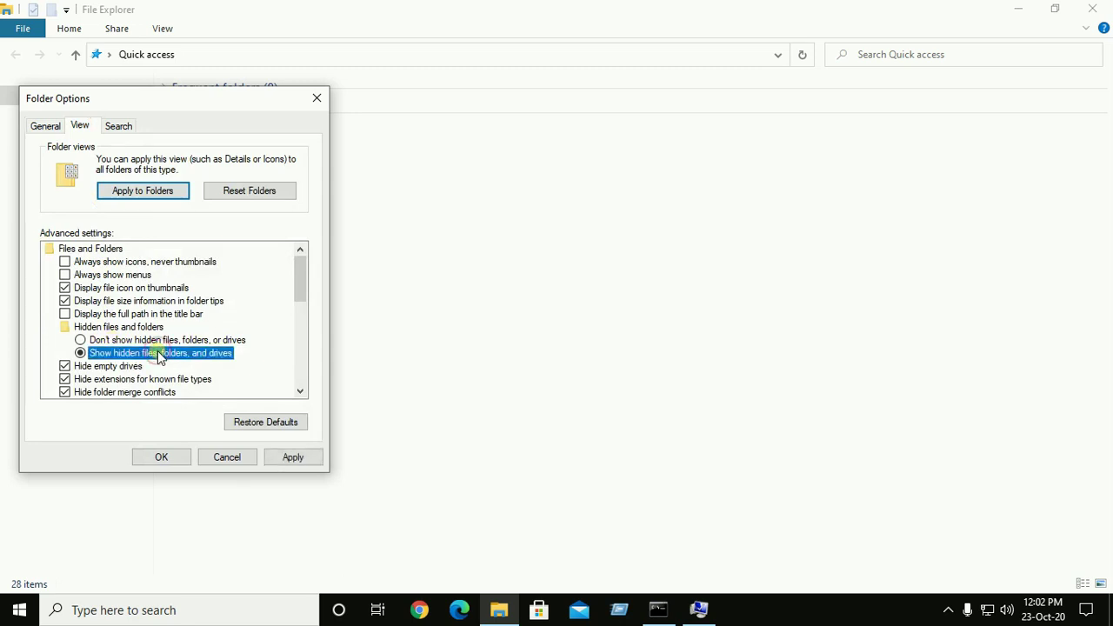
{"action": "left_click", "coordinate": [317, 460]}
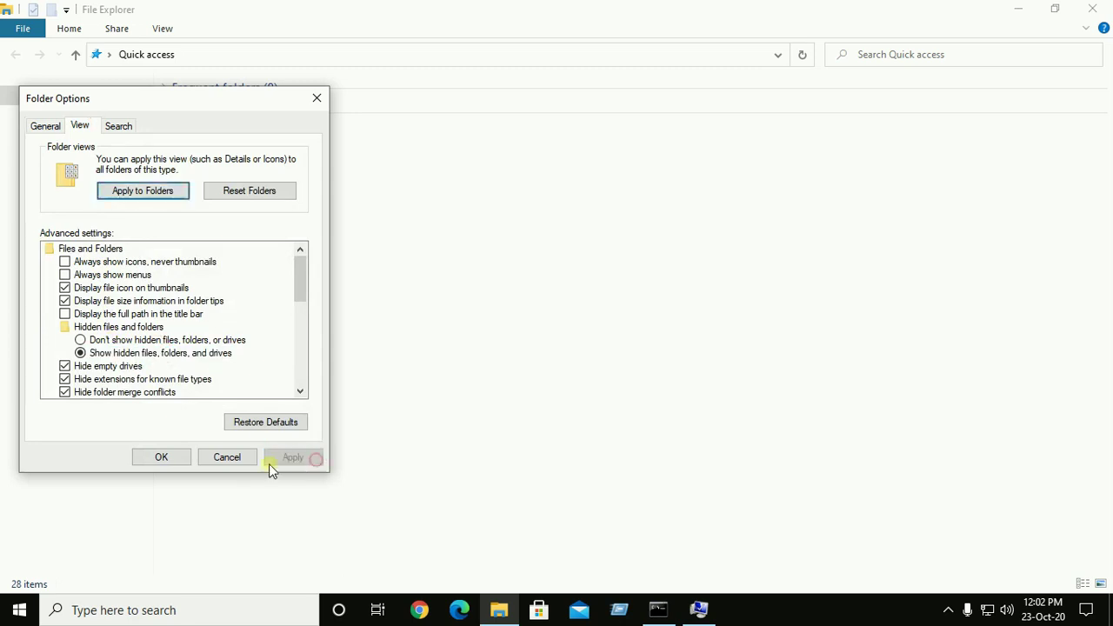
{"action": "left_click", "coordinate": [160, 458]}
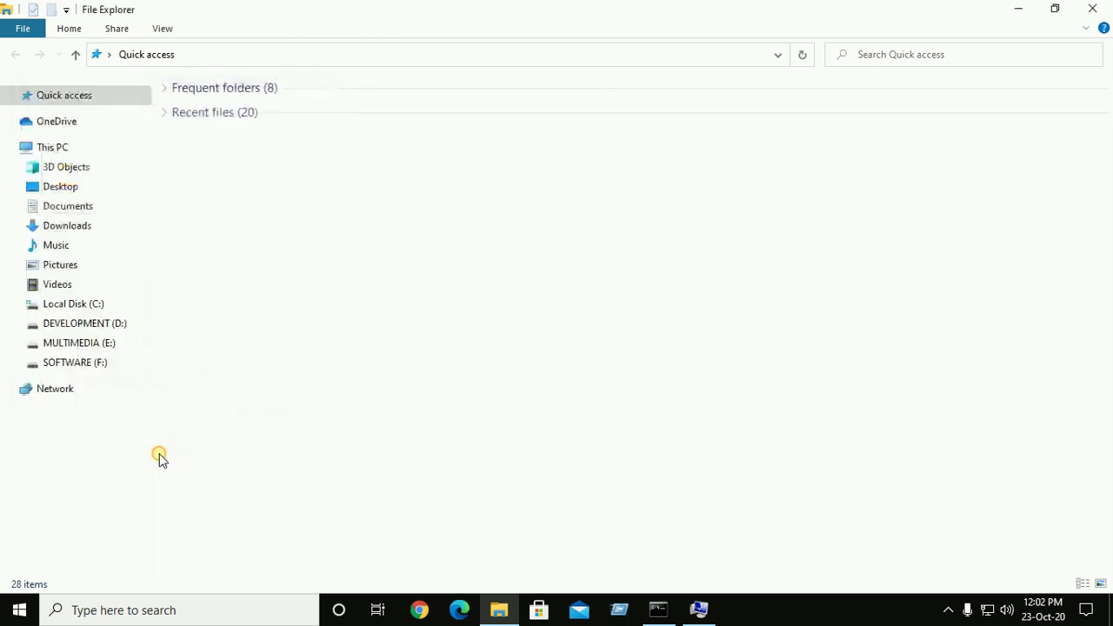
{"action": "left_click", "coordinate": [93, 304]}
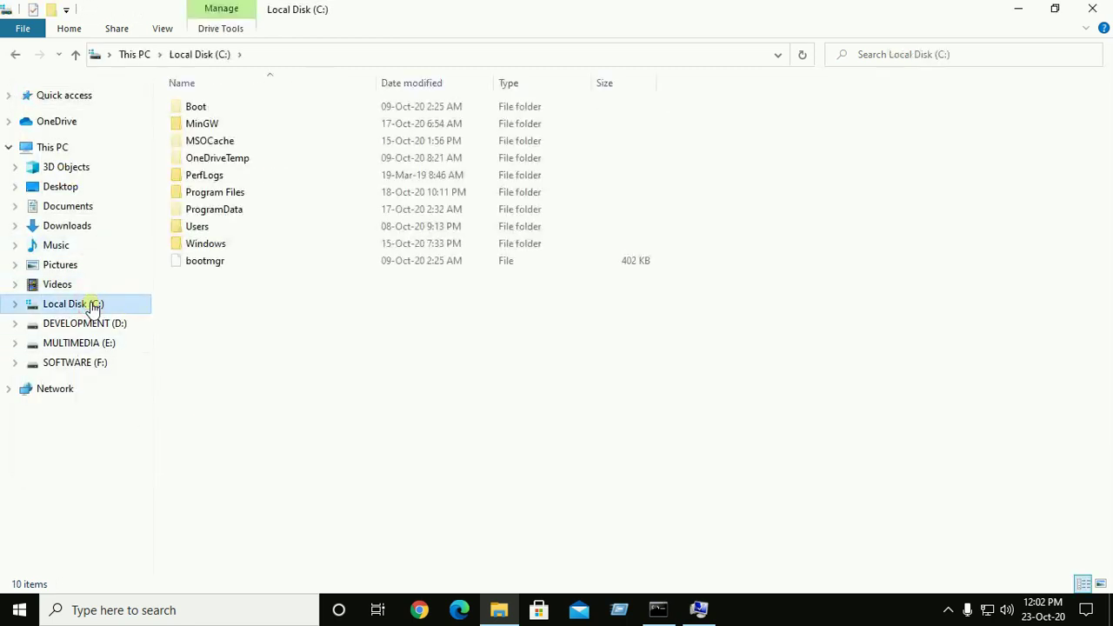
Browse to C:\Users\<user>\AppData\Local\atom in File Explorer.
{"action": "double_click", "coordinate": [219, 228]}
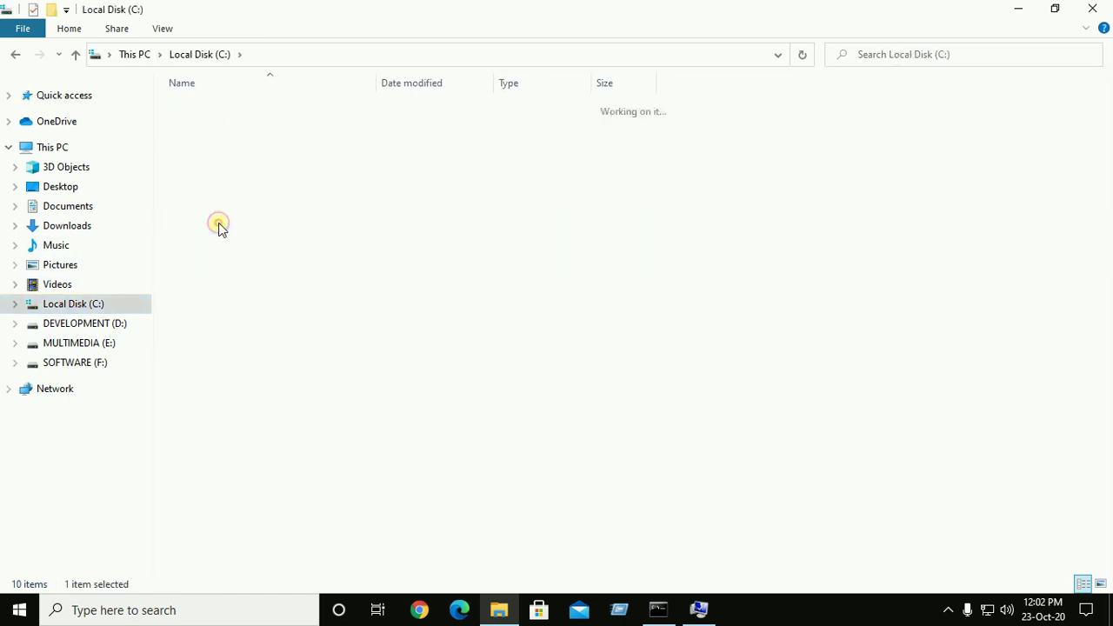
{"action": "double_click", "coordinate": [225, 123]}
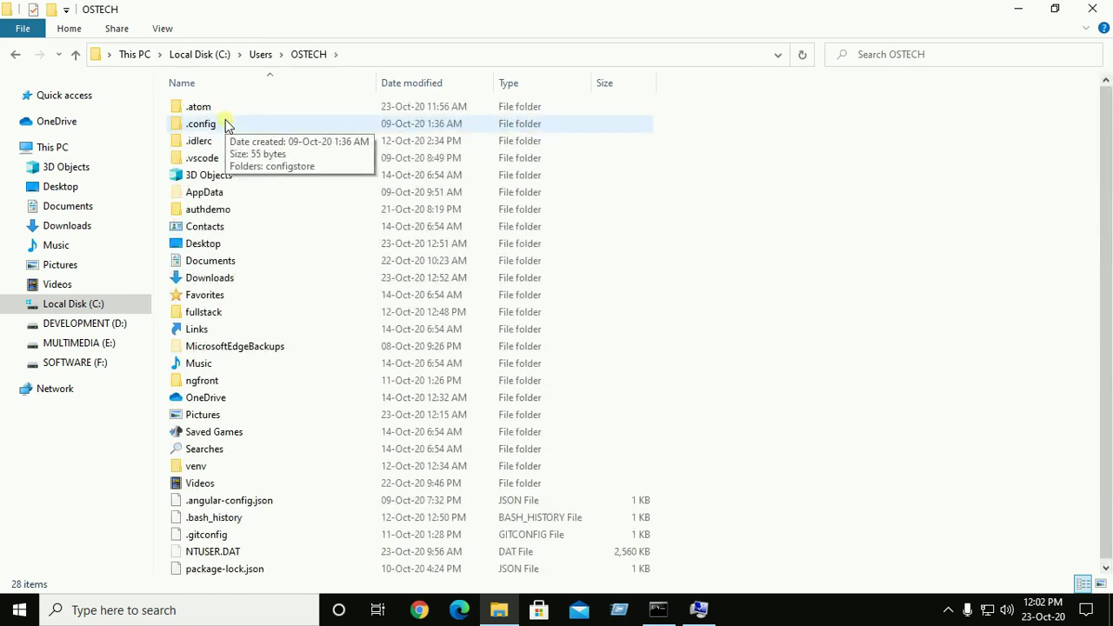
{"action": "double_click", "coordinate": [237, 195]}
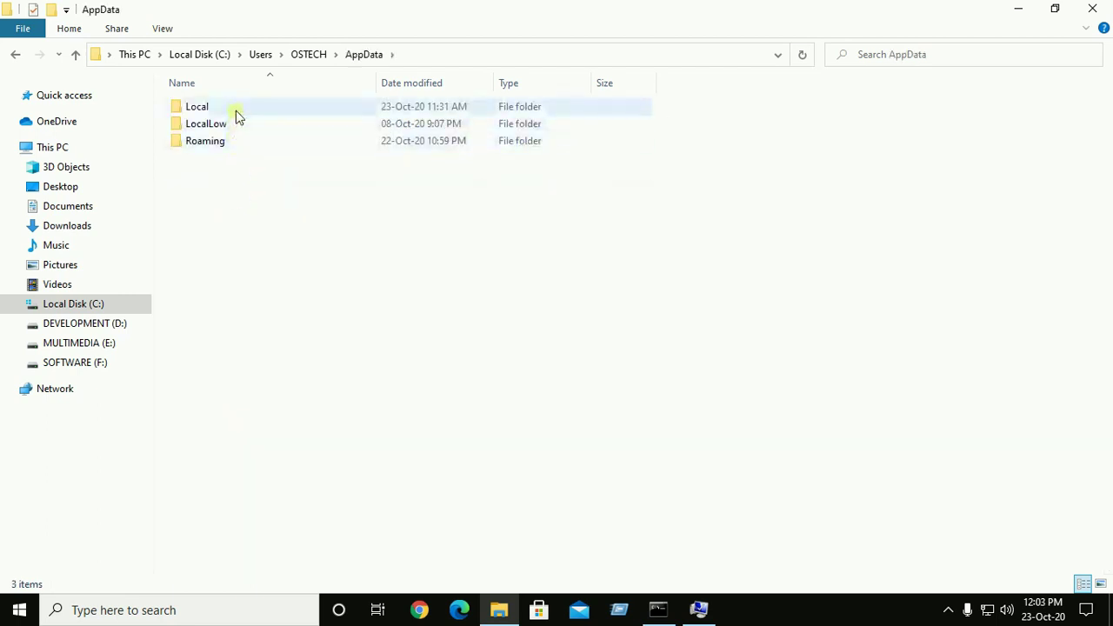
{"action": "double_click", "coordinate": [240, 108]}
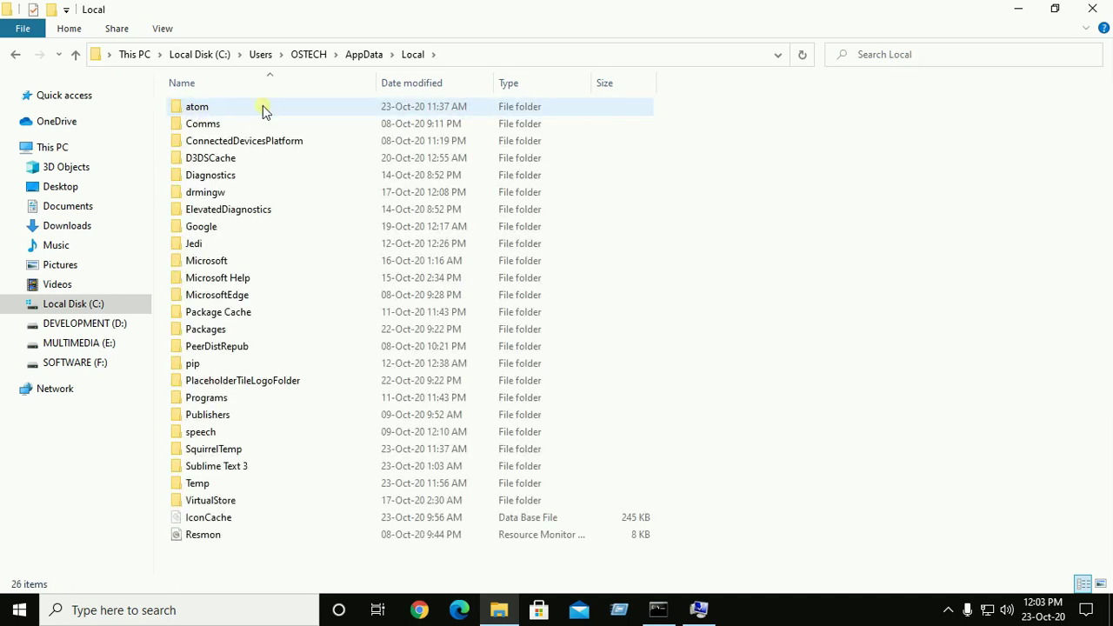
{"action": "double_click", "coordinate": [263, 105]}
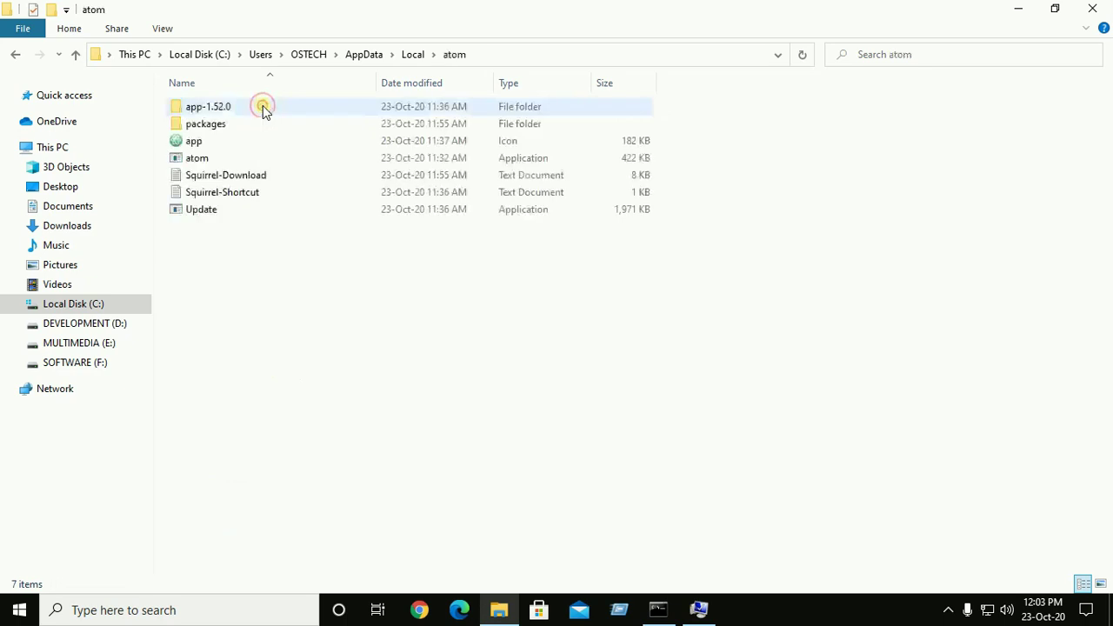
Copy the atom folder's full path from the address bar.
{"action": "left_click", "coordinate": [209, 158]}
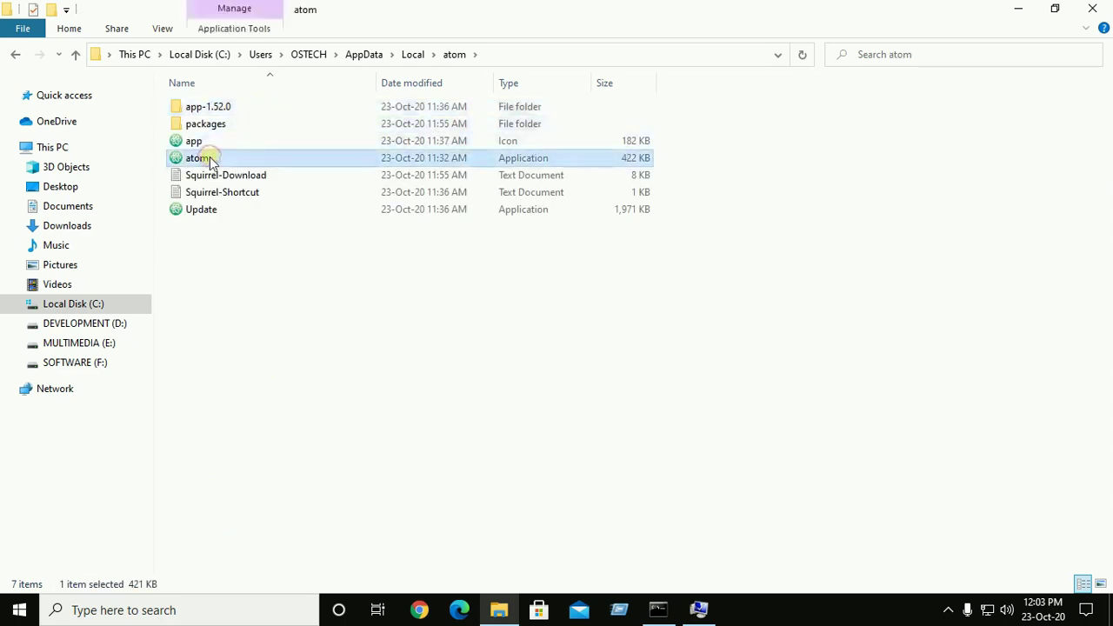
{"action": "left_click", "coordinate": [497, 55]}
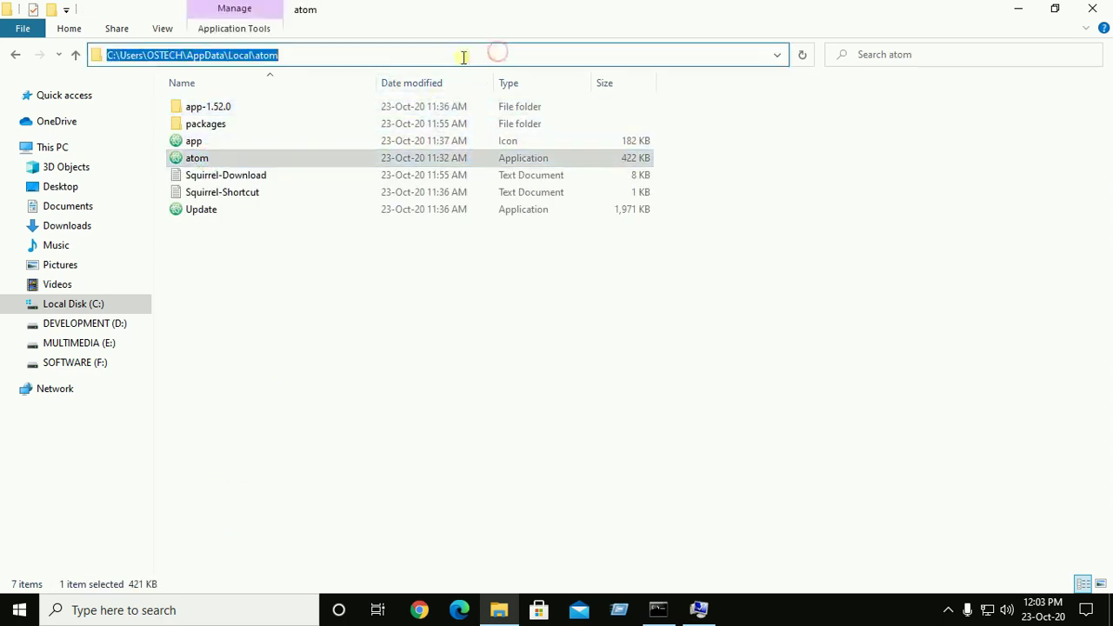
{"action": "left_click", "coordinate": [342, 53]}
{"action": "key", "text": "ctrl+a"}
{"action": "key", "text": "ctrl+c"}
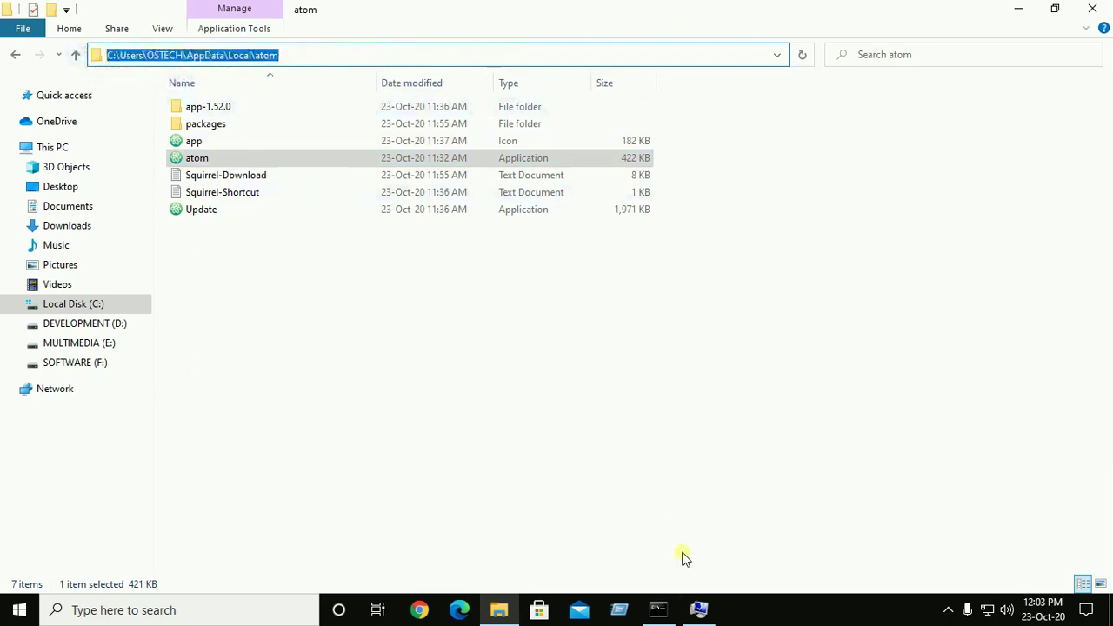
Paste the atom folder path as a new entry in the system Path variable and confirm both dialogs.
{"action": "left_click", "coordinate": [698, 612]}
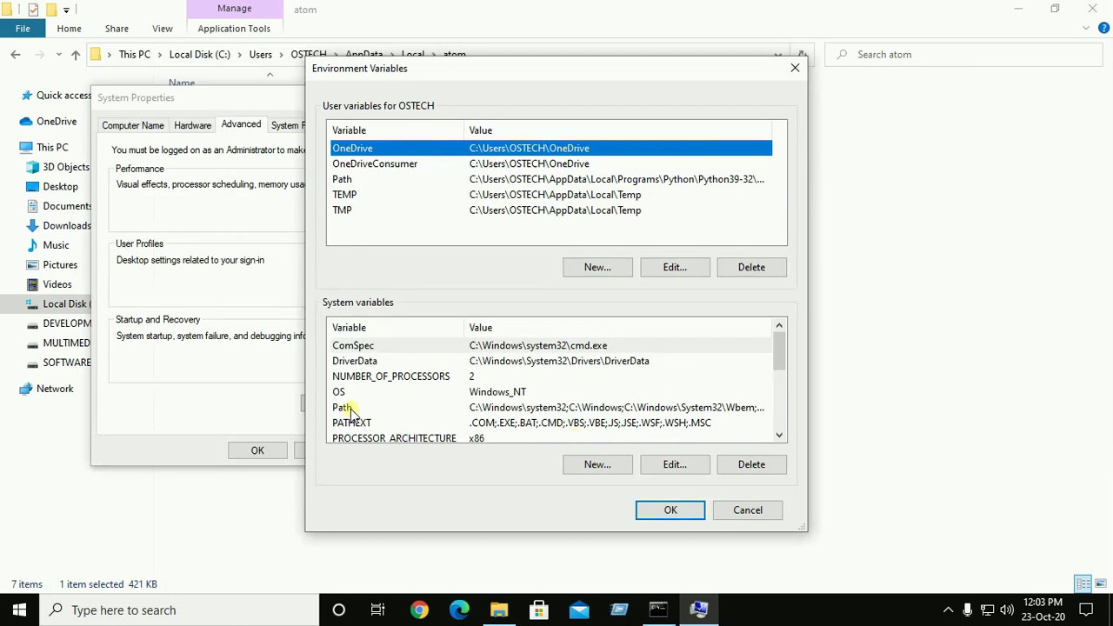
{"action": "left_click", "coordinate": [477, 409]}
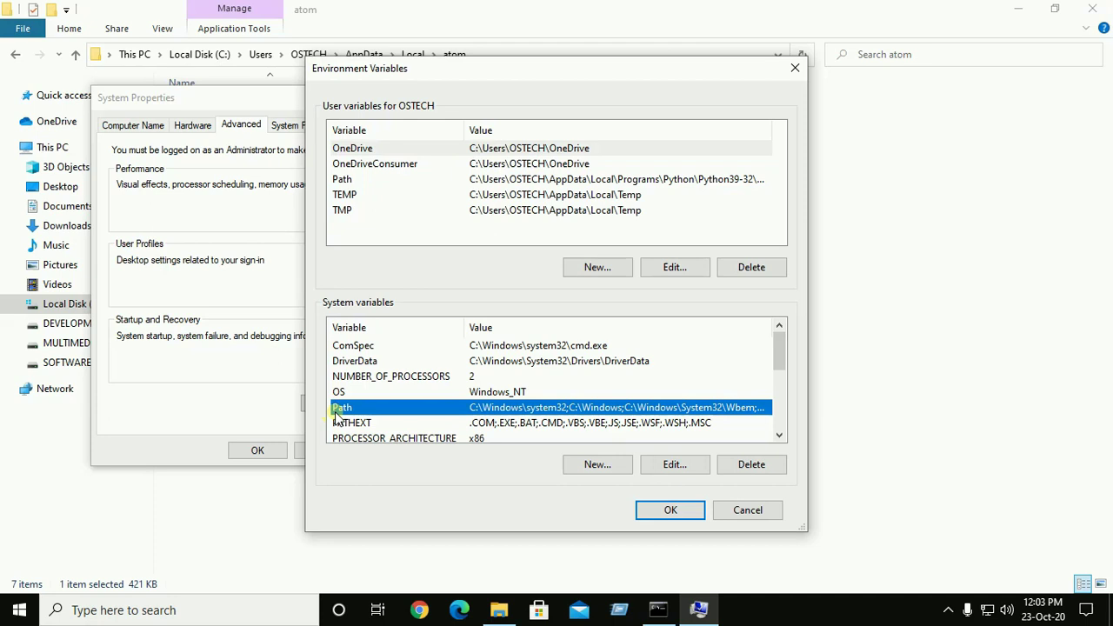
{"action": "left_click", "coordinate": [675, 465]}
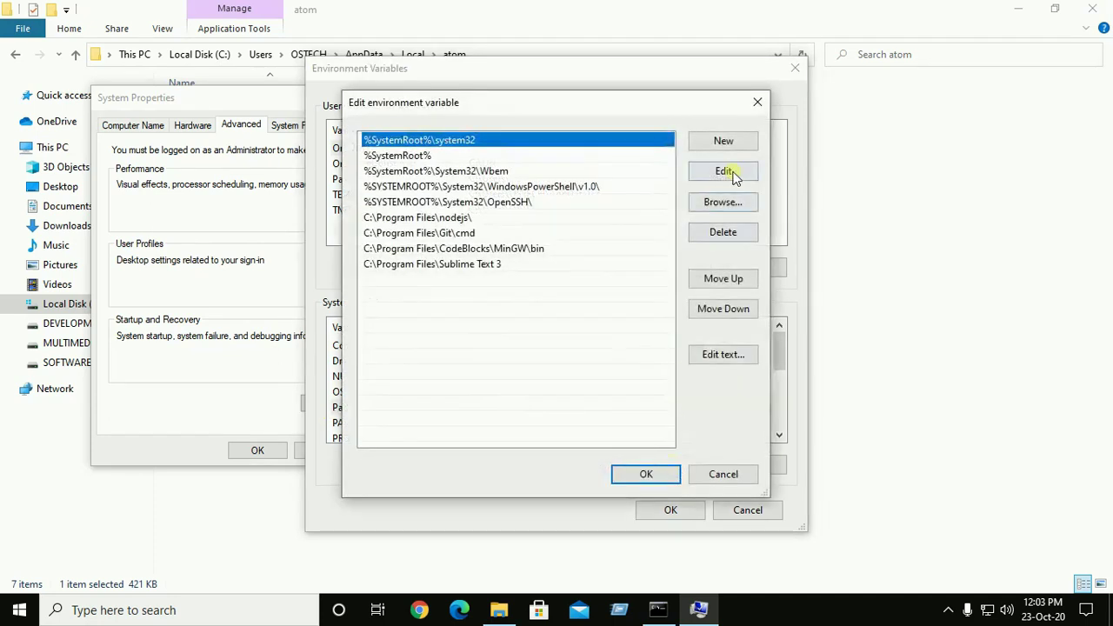
{"action": "left_click", "coordinate": [723, 144]}
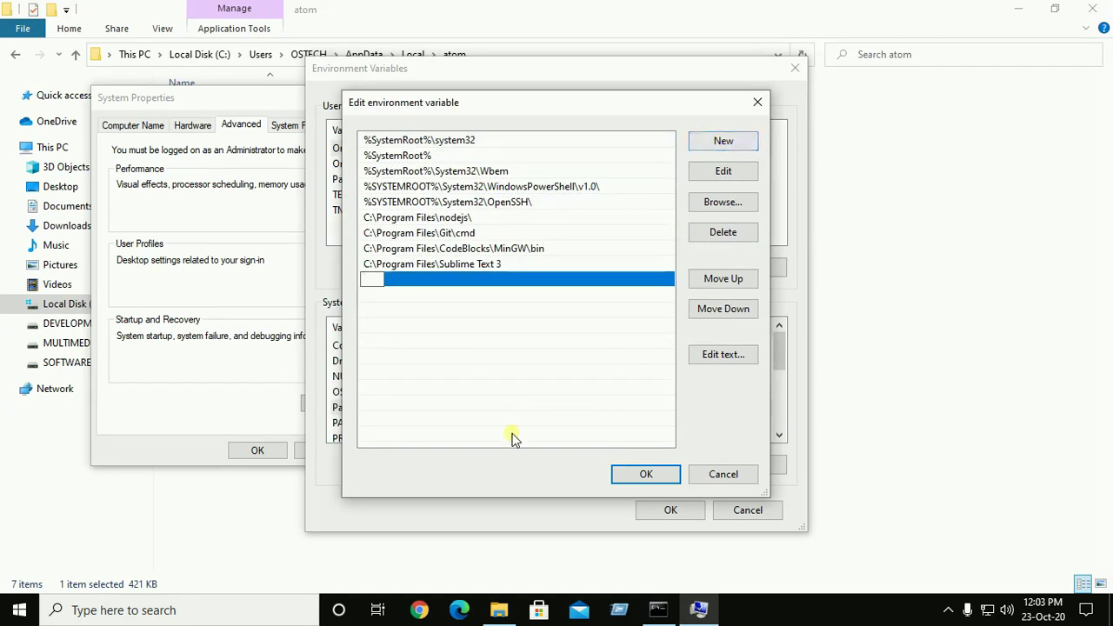
{"action": "key", "text": "ctrl+v"}
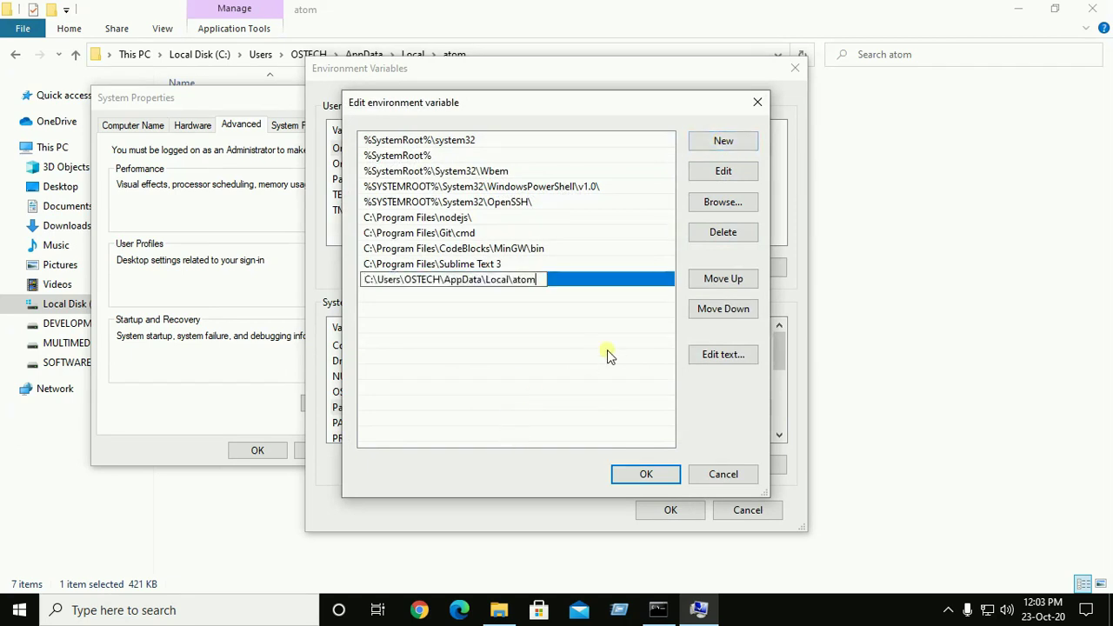
{"action": "left_click", "coordinate": [646, 474]}
{"action": "left_click", "coordinate": [675, 510]}
Close the System Properties window and the outdated Command Prompt.
{"action": "left_click", "coordinate": [257, 452]}
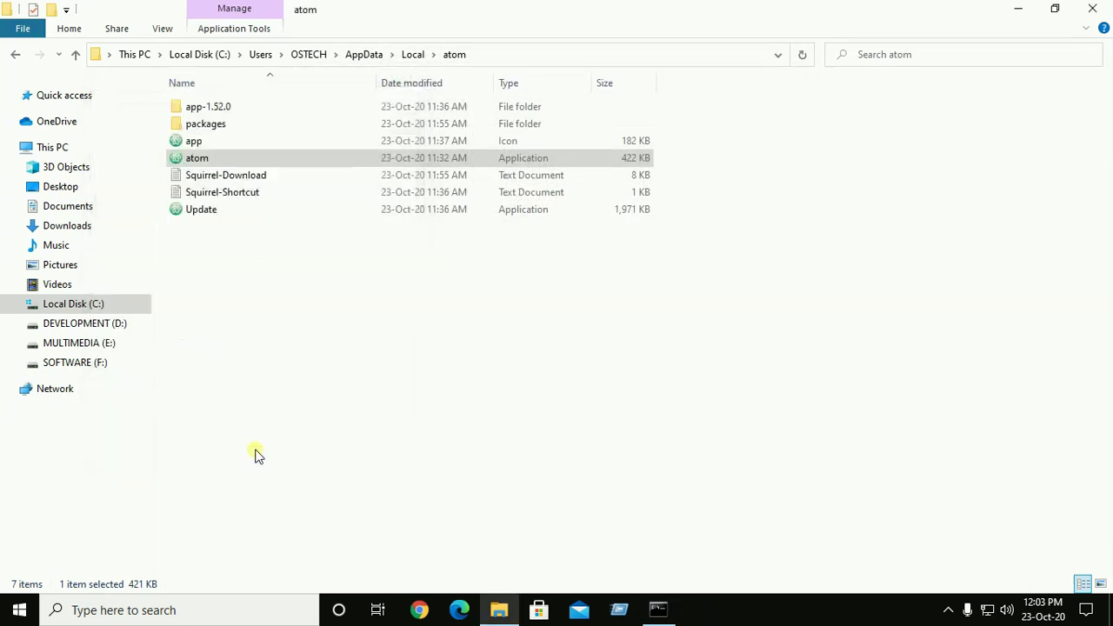
{"action": "left_click", "coordinate": [659, 610]}
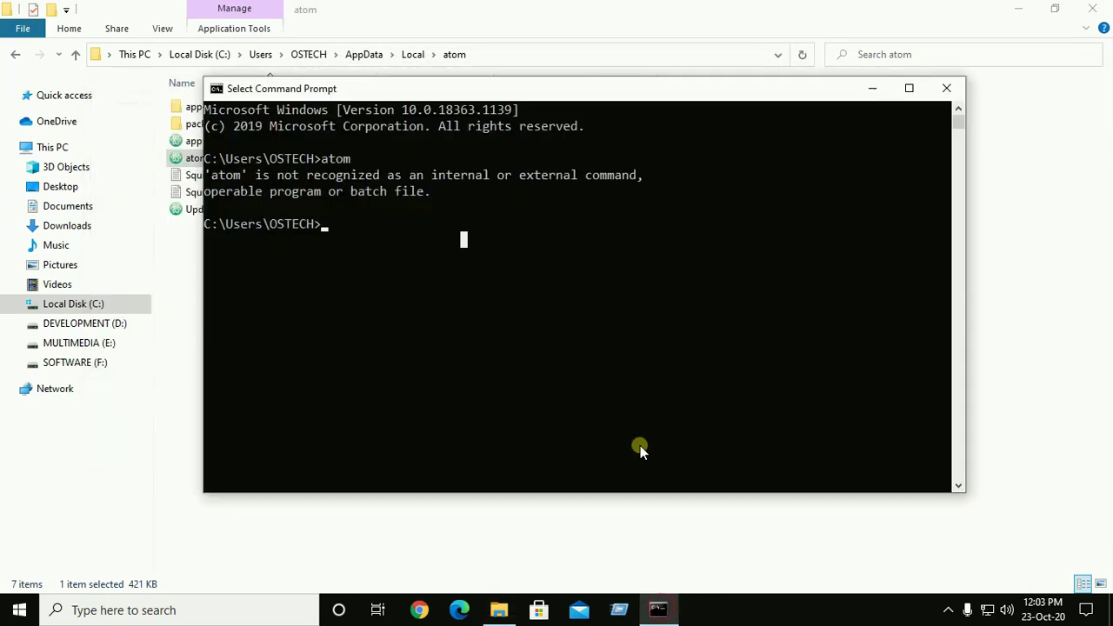
{"action": "left_click", "coordinate": [945, 90]}
Open a new Command Prompt and run 'atom' to launch the editor.
{"action": "left_click", "coordinate": [152, 610]}
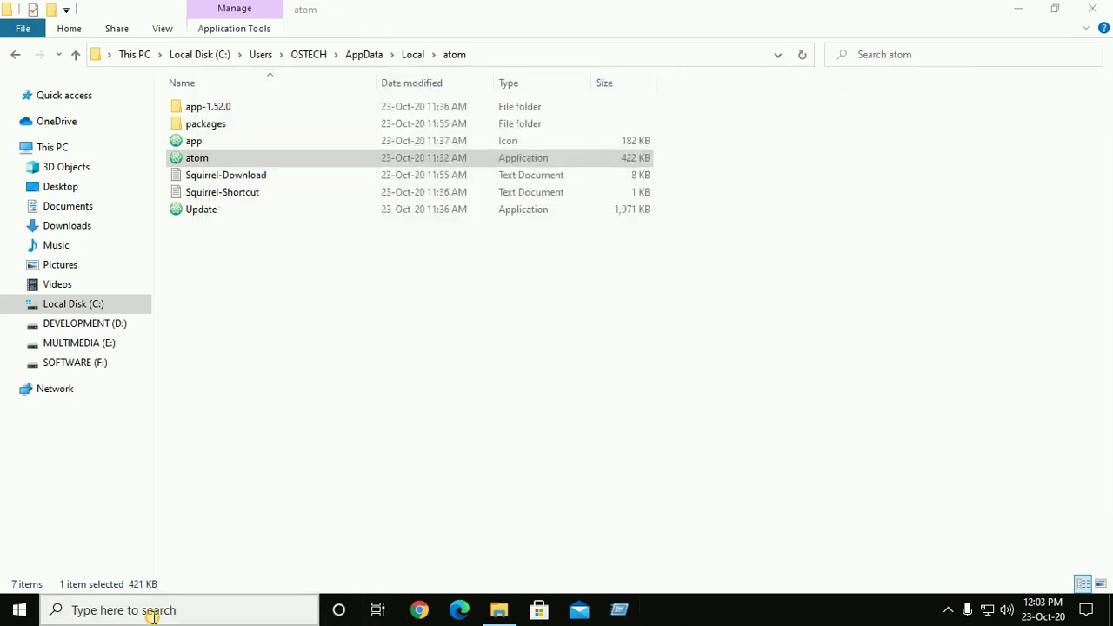
{"action": "type", "text": "comm"}
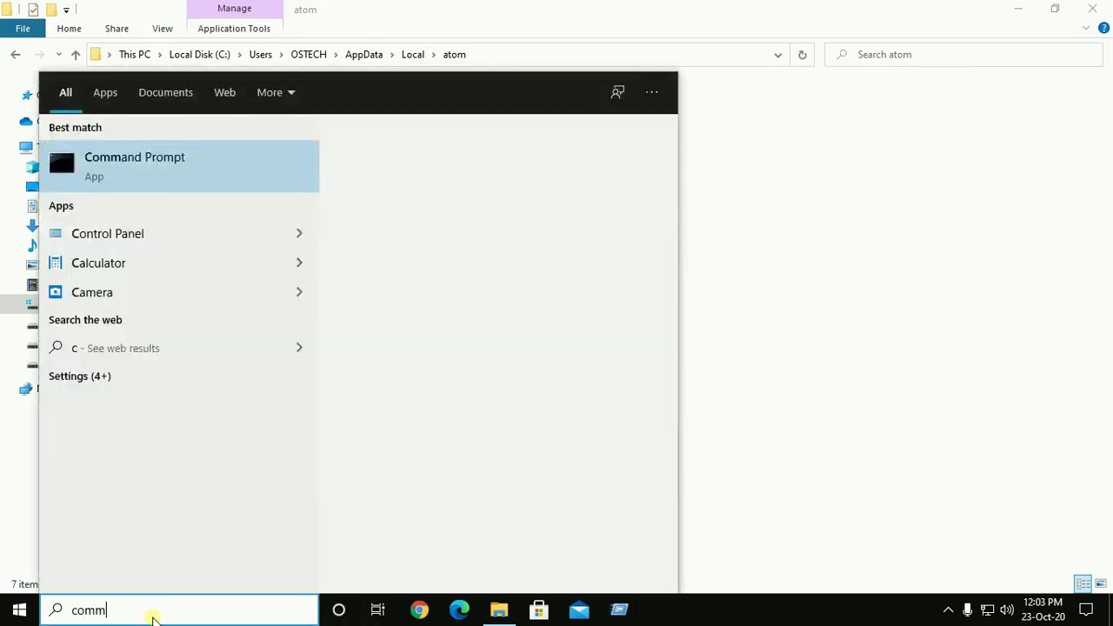
{"action": "left_click", "coordinate": [192, 164]}
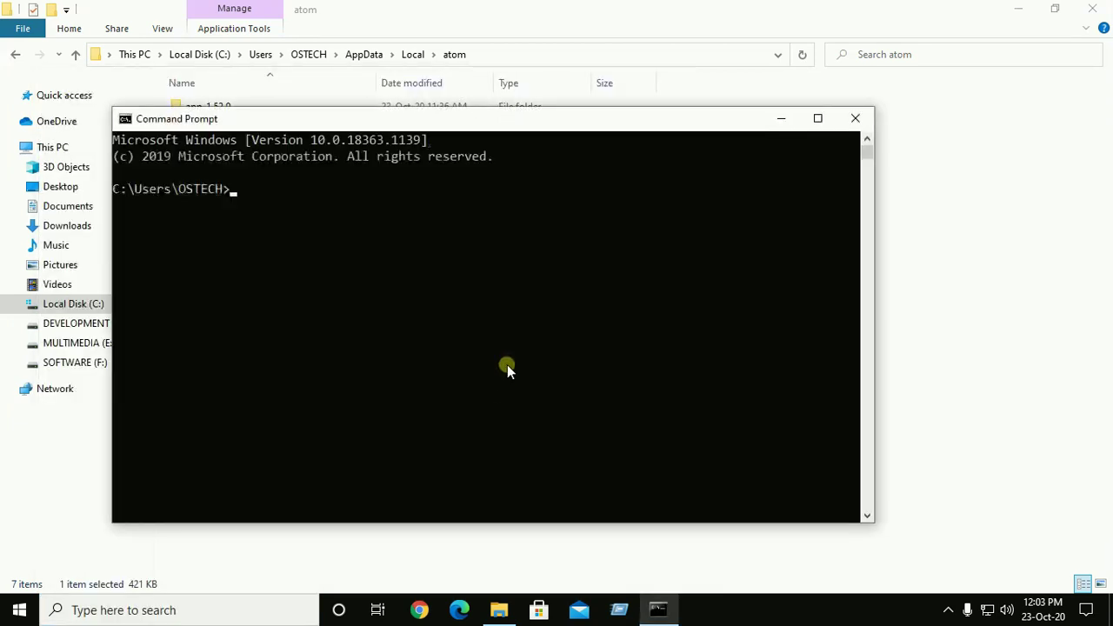
{"action": "type", "text": "atom"}
{"action": "key", "text": "Return"}
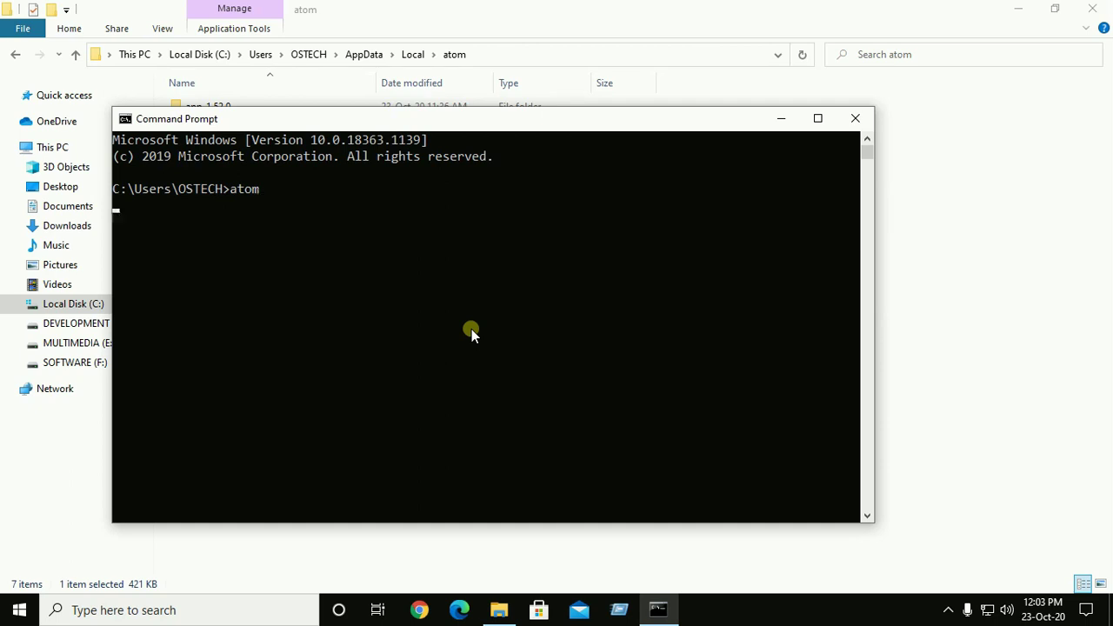